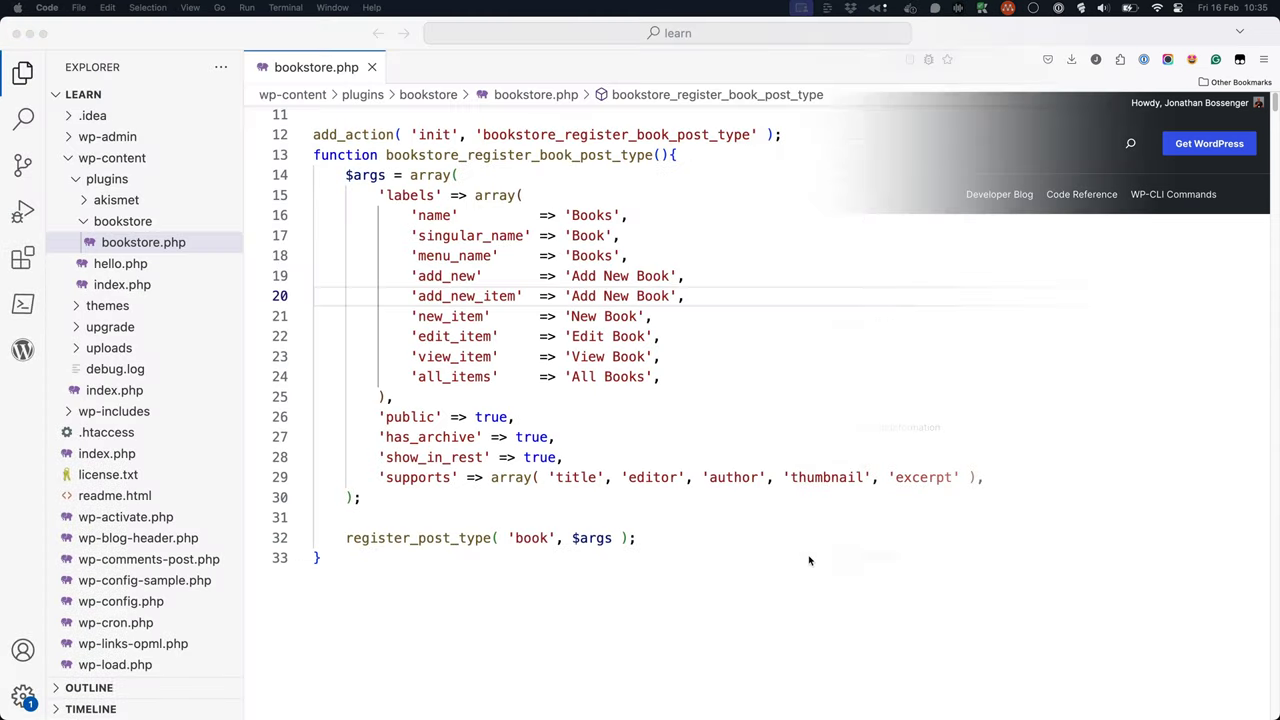
Step: Below the post type function, add add_action( 'init', 'bookstore_register_genre_taxonomy' );
click(381, 561)
key(Return)
key(Return)
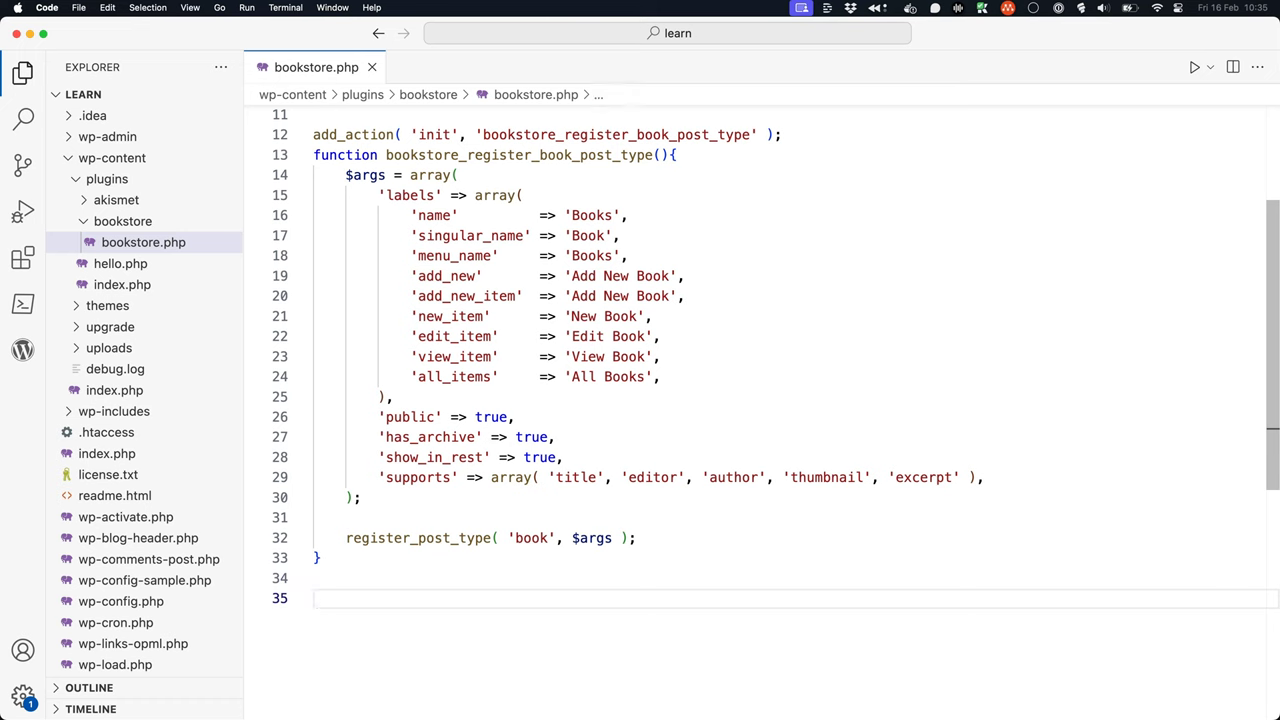
text(add_action( 'init', 'bookstore_register_genre_taxonomy' );)
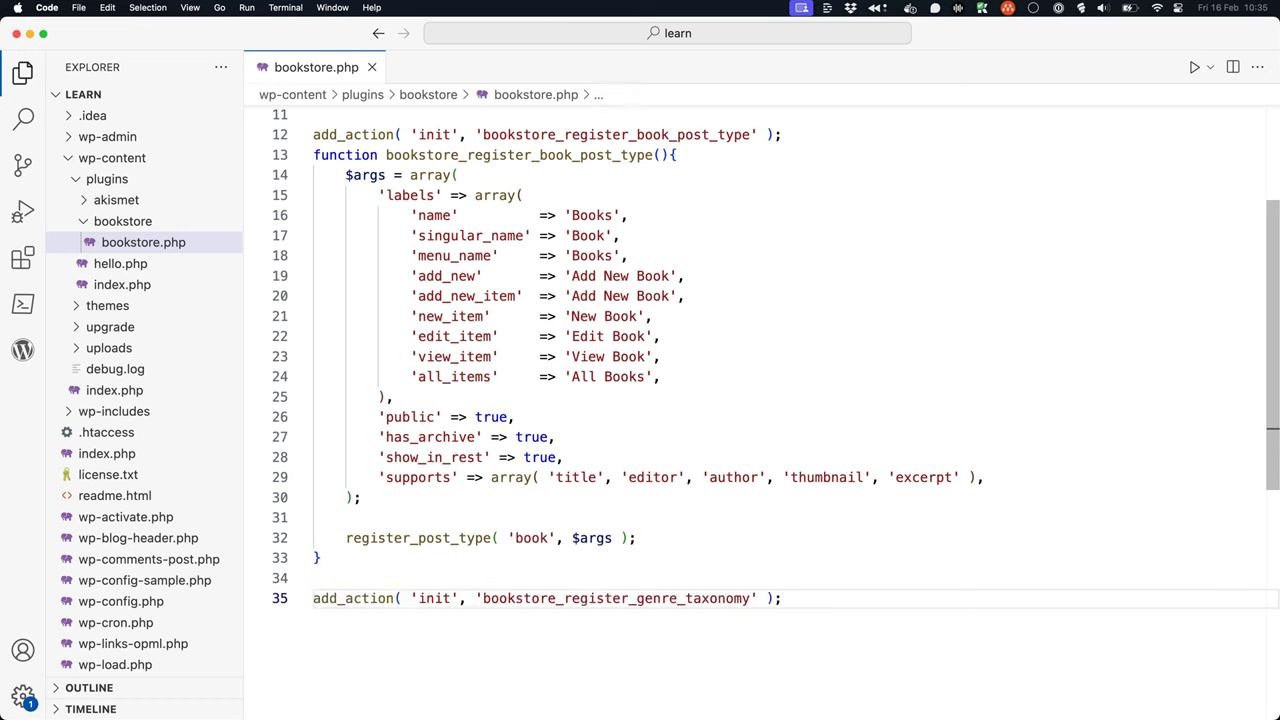
key(Return)
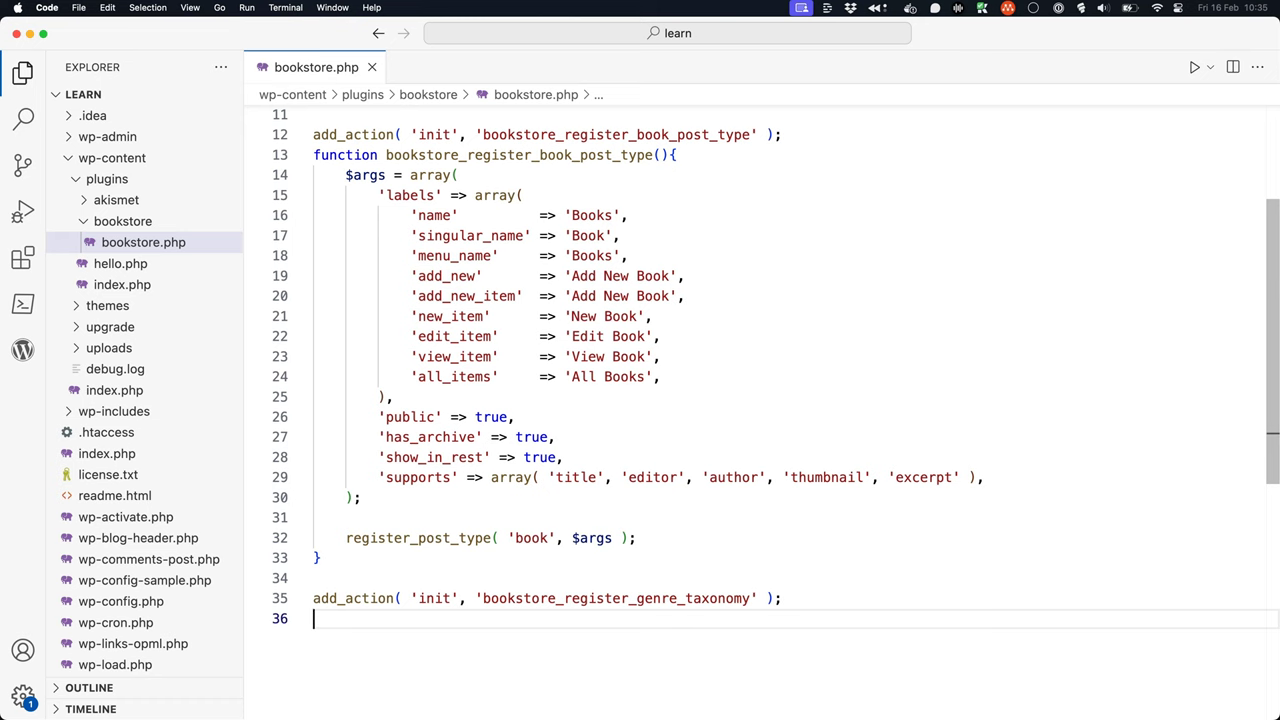
Step: Declare function bookstore_register_genre_taxonomy() with an empty brace body
scroll(776, 367, down, 2)
scroll(362, 559, down, 3)
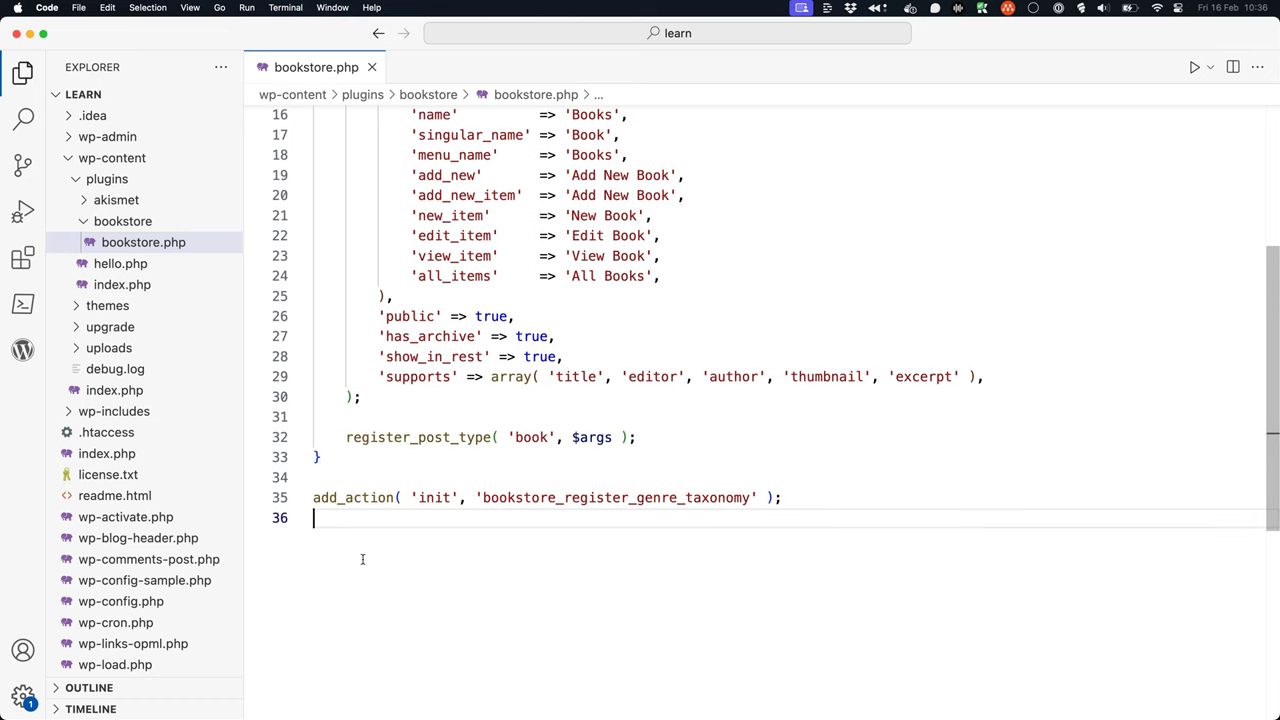
scroll(362, 559, down, 1)
scroll(362, 559, down, 3)
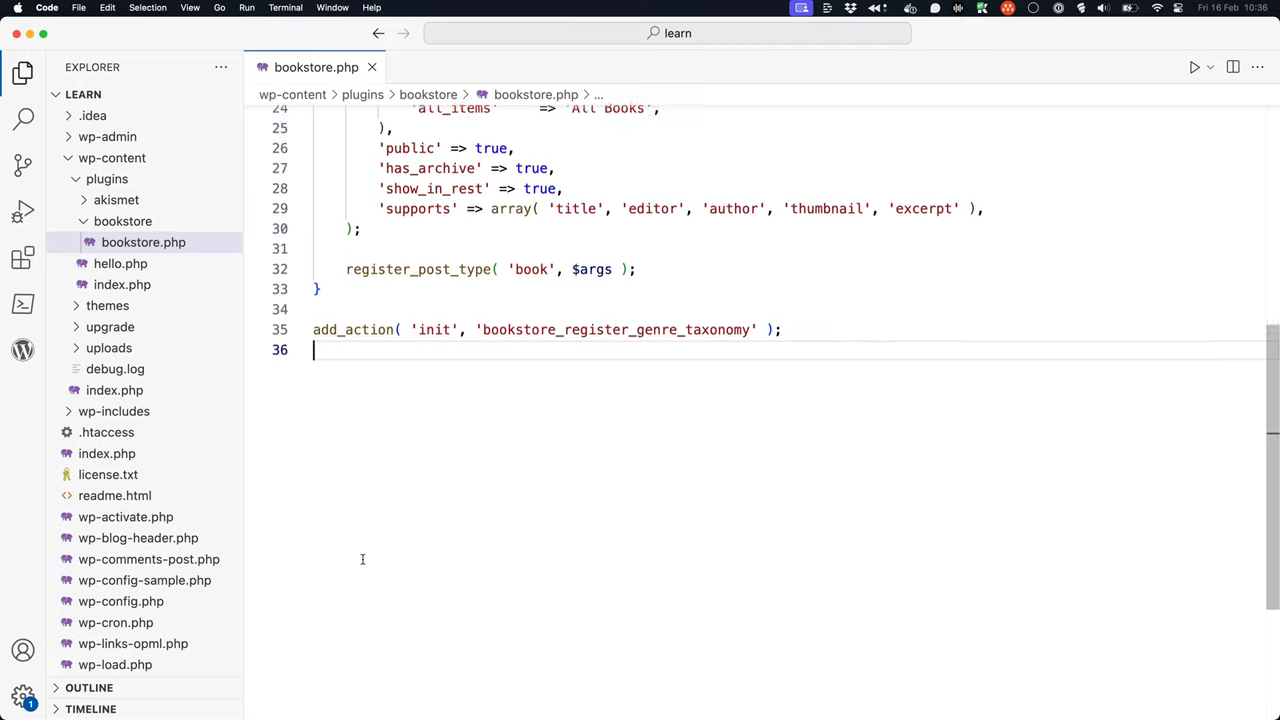
scroll(362, 559, down, 1)
text(function )
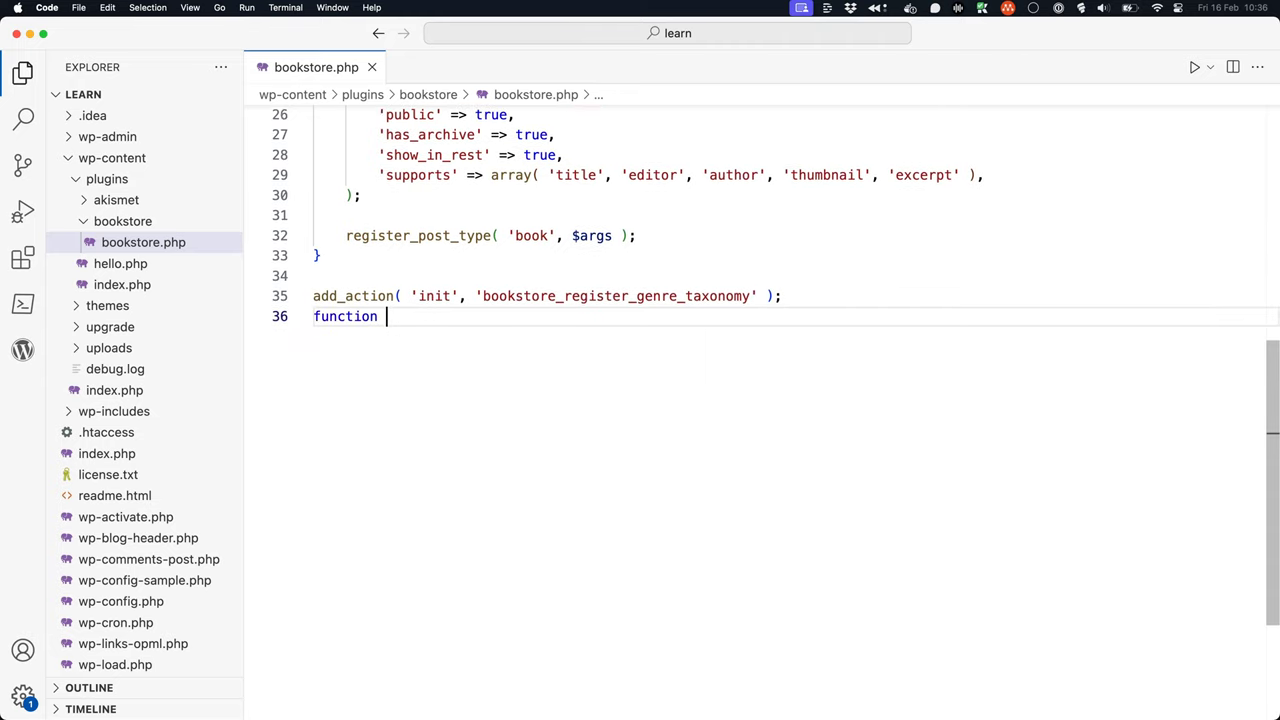
text(bookstore)
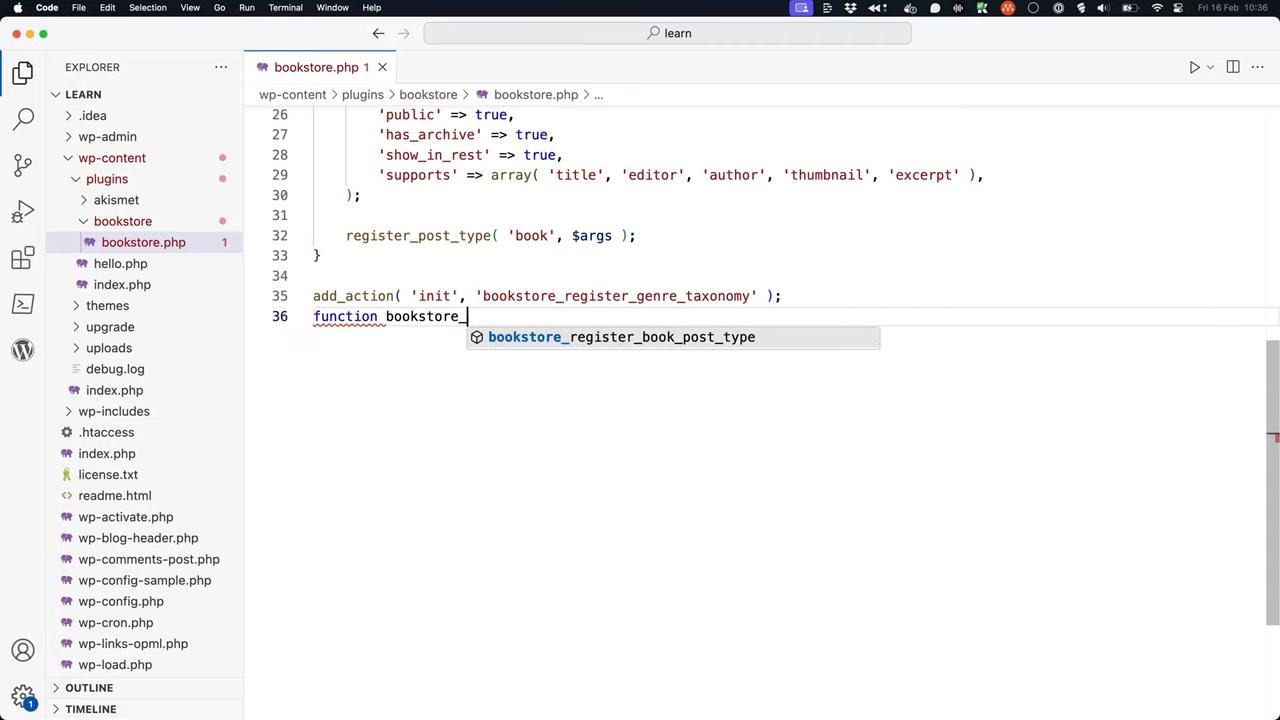
text(_register_genre)
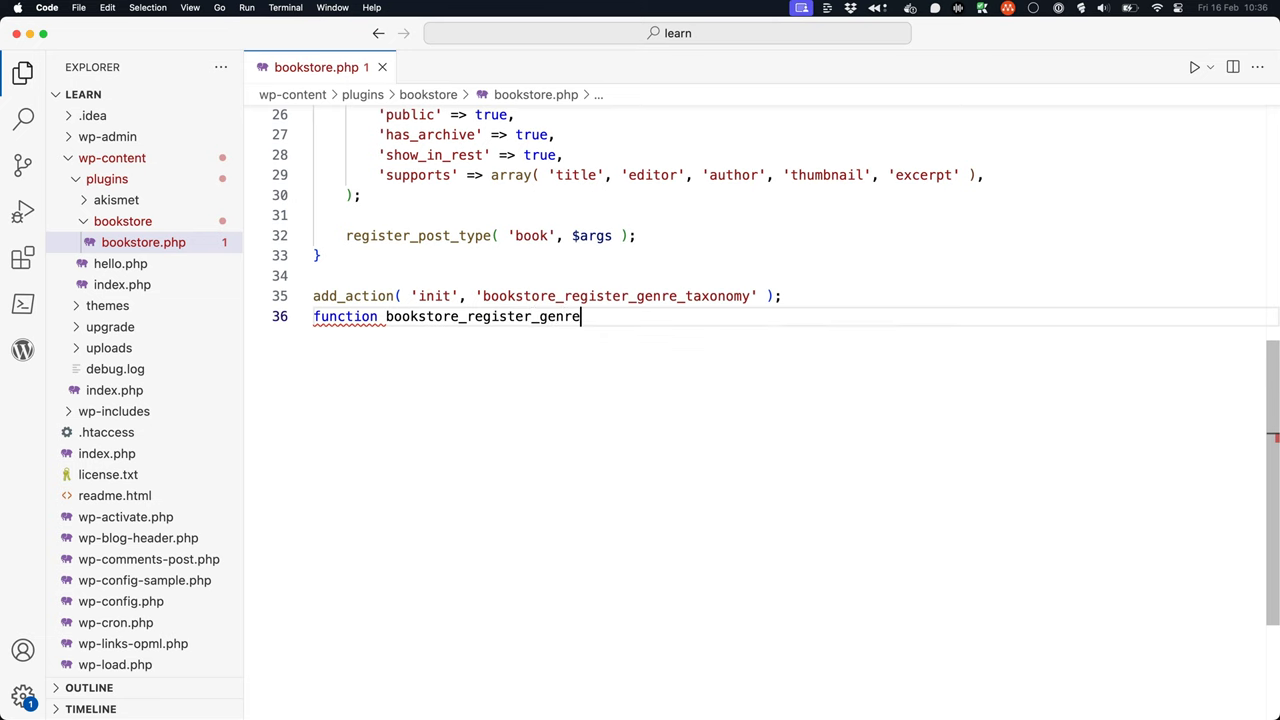
text(_taxo)
text(nomy()
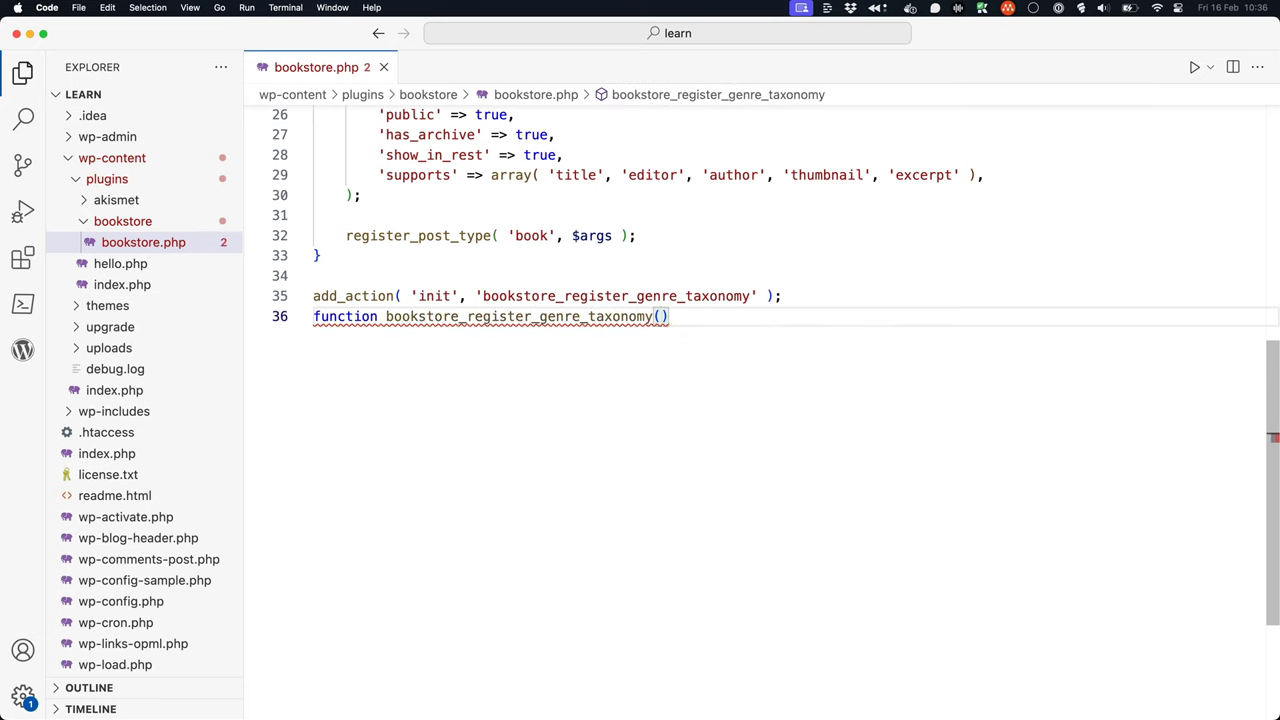
text()P)
key(BackSpace)
text({)
key(Return)
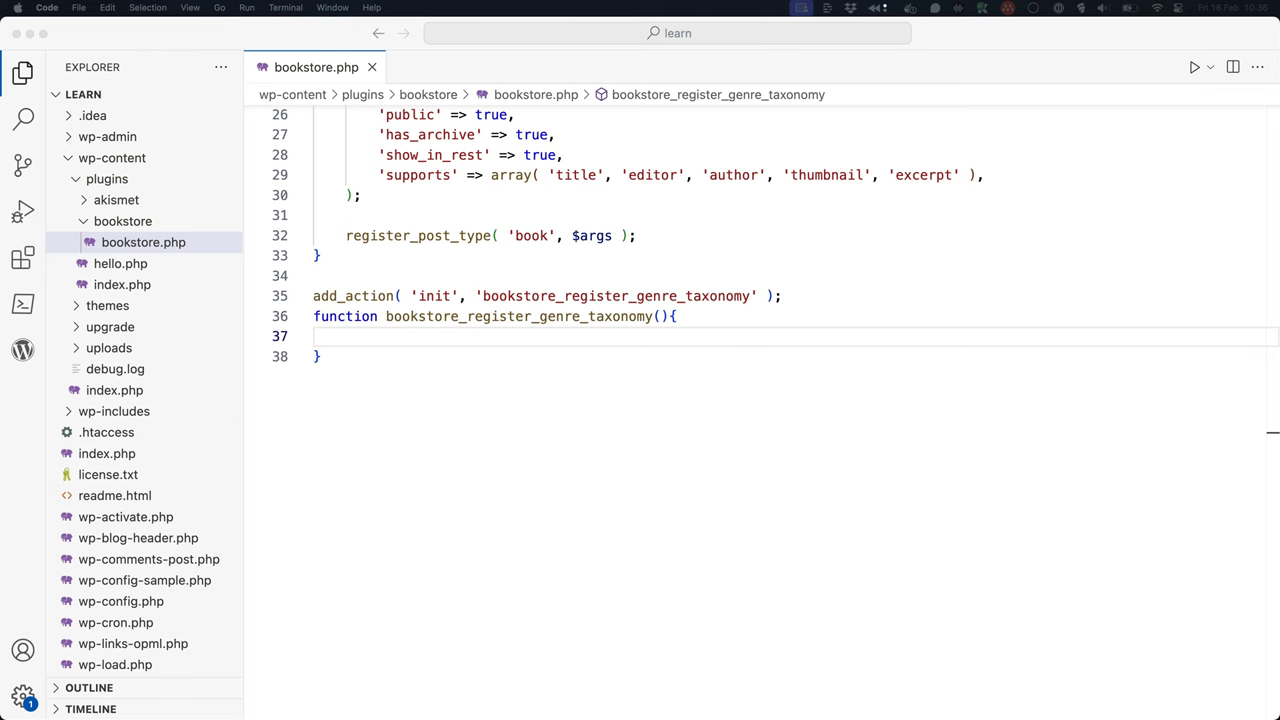
Step: Paste the genre $args array into the function, then add register_taxonomy( 'genre', 'book', $args );
click(365, 340)
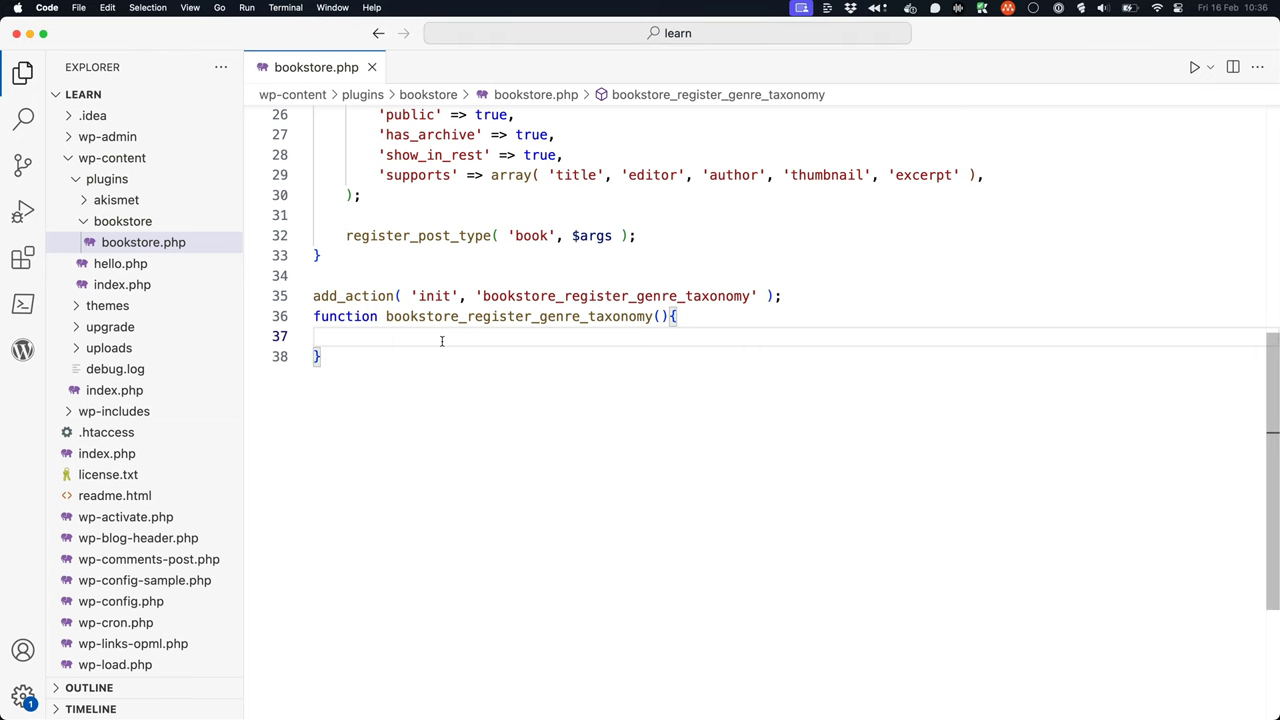
key(super+v)
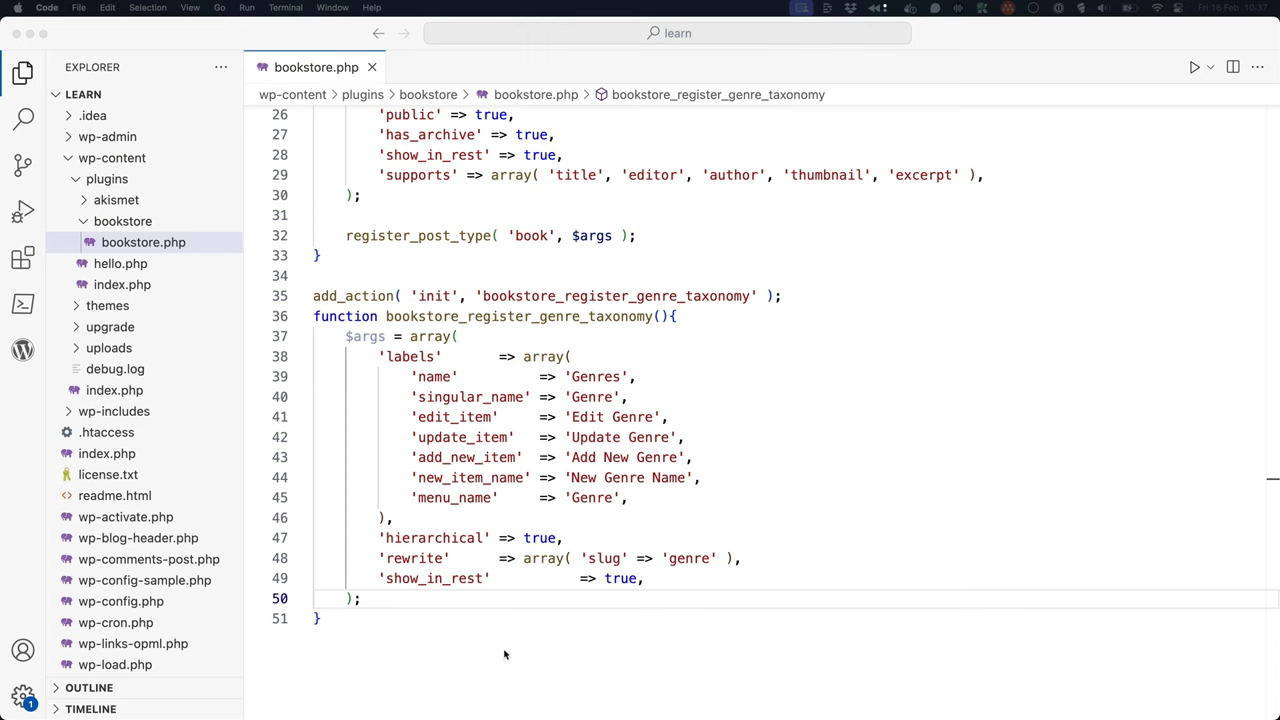
click(366, 601)
key(Return)
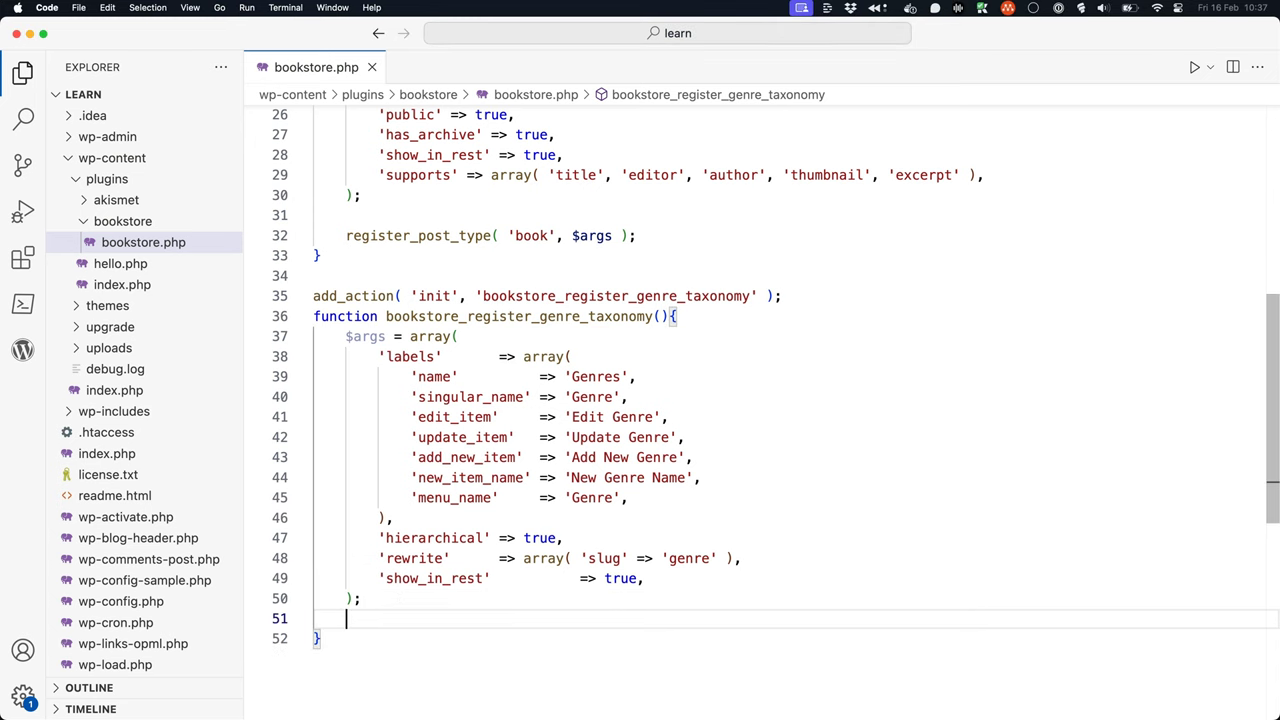
text(register_taxonomy( 'genre', 'book', $args );)
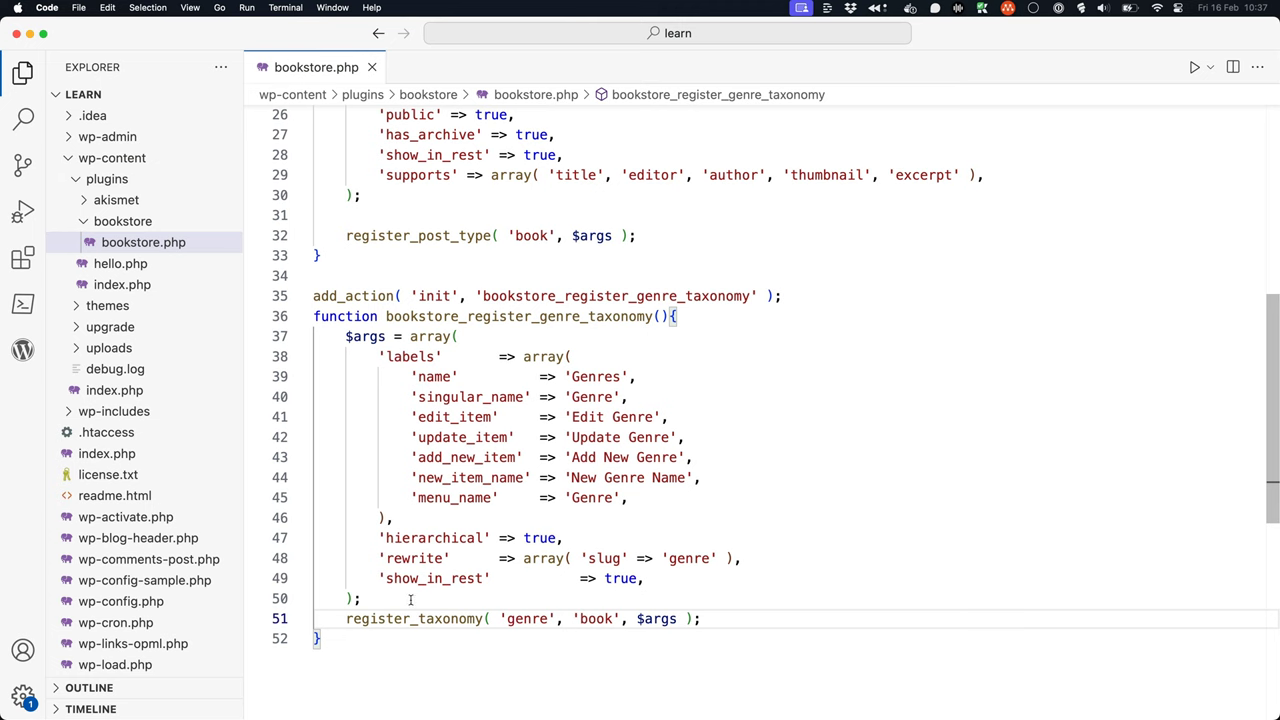
key(Down)
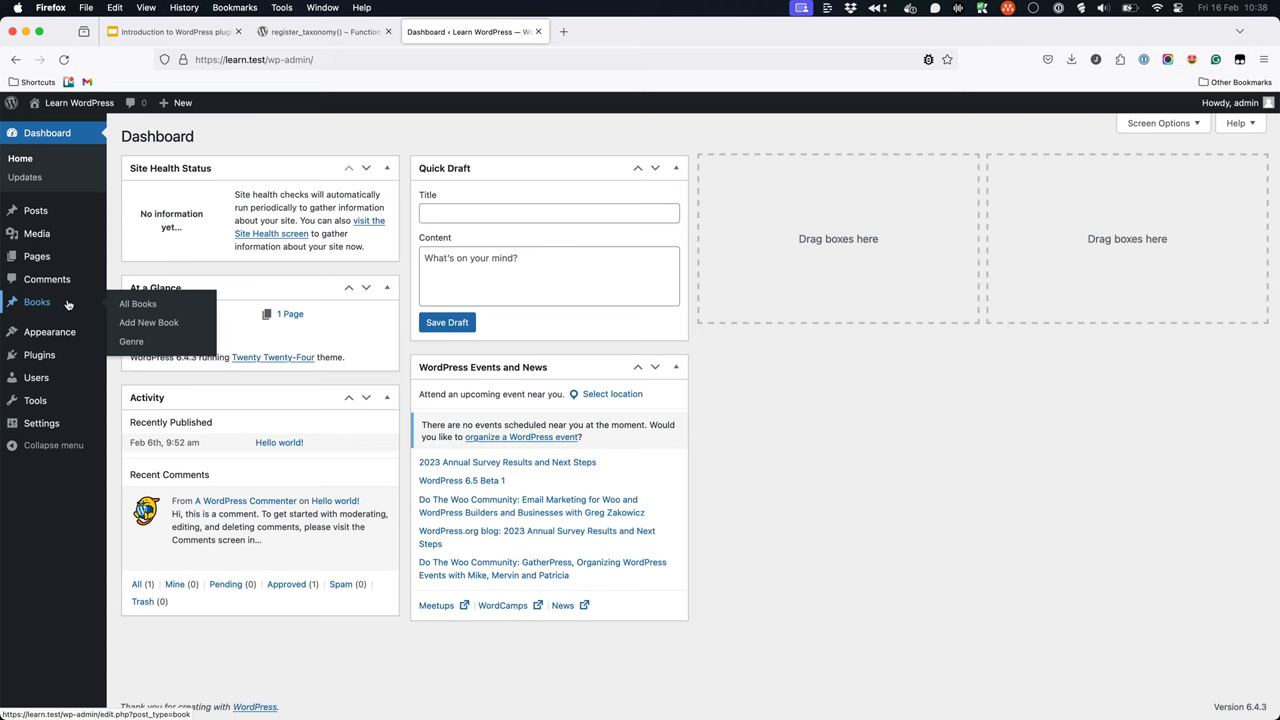
Step: From Books > Genre, assign Meditations to the Non fiction genre and publish it
click(139, 342)
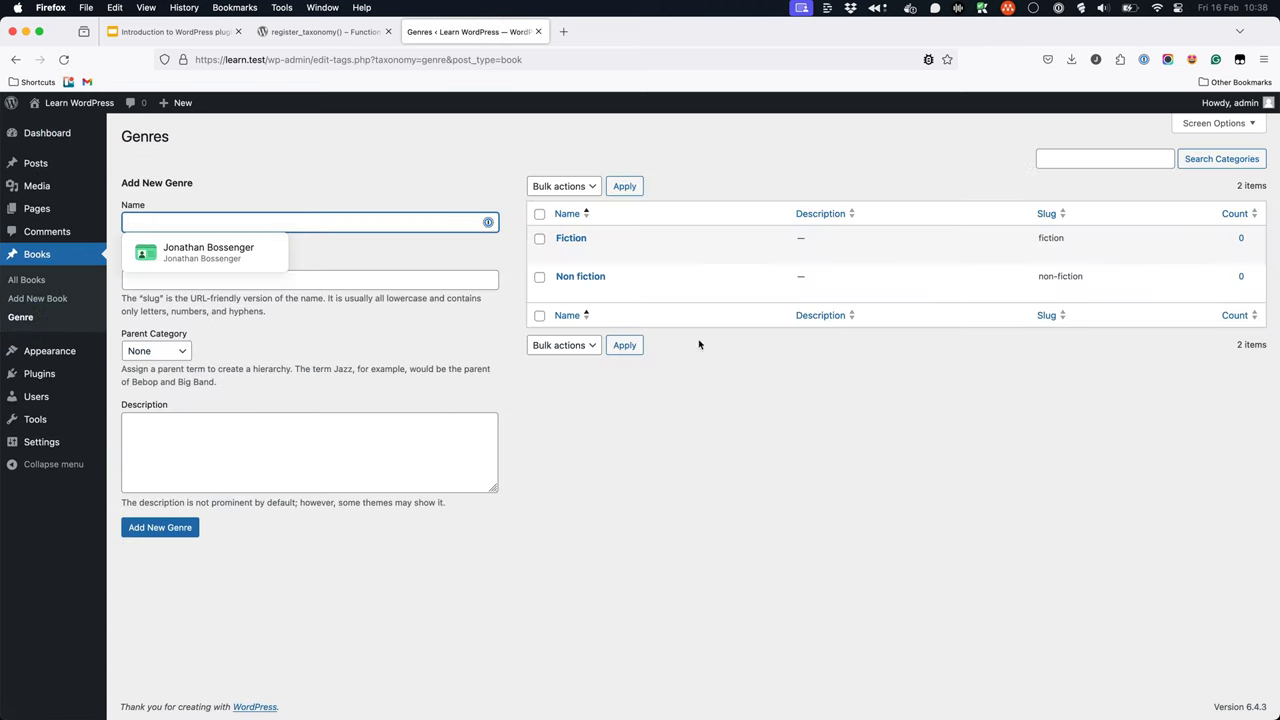
click(800, 356)
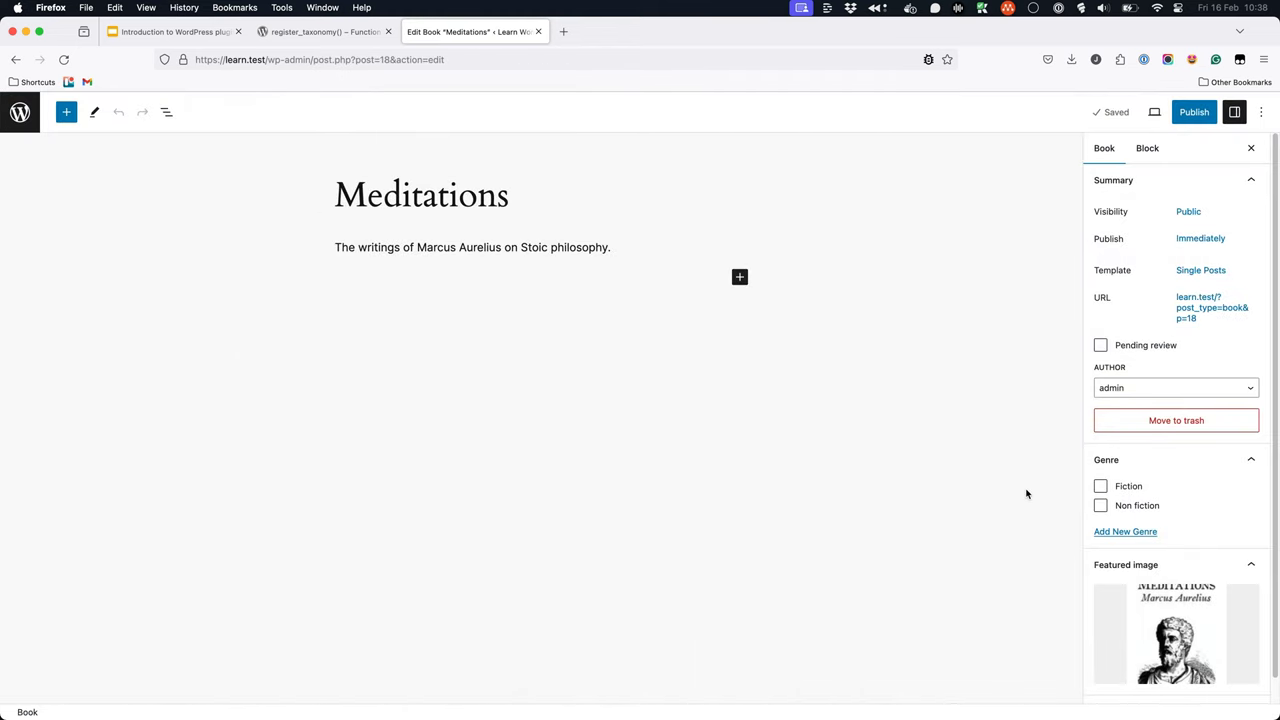
click(1100, 506)
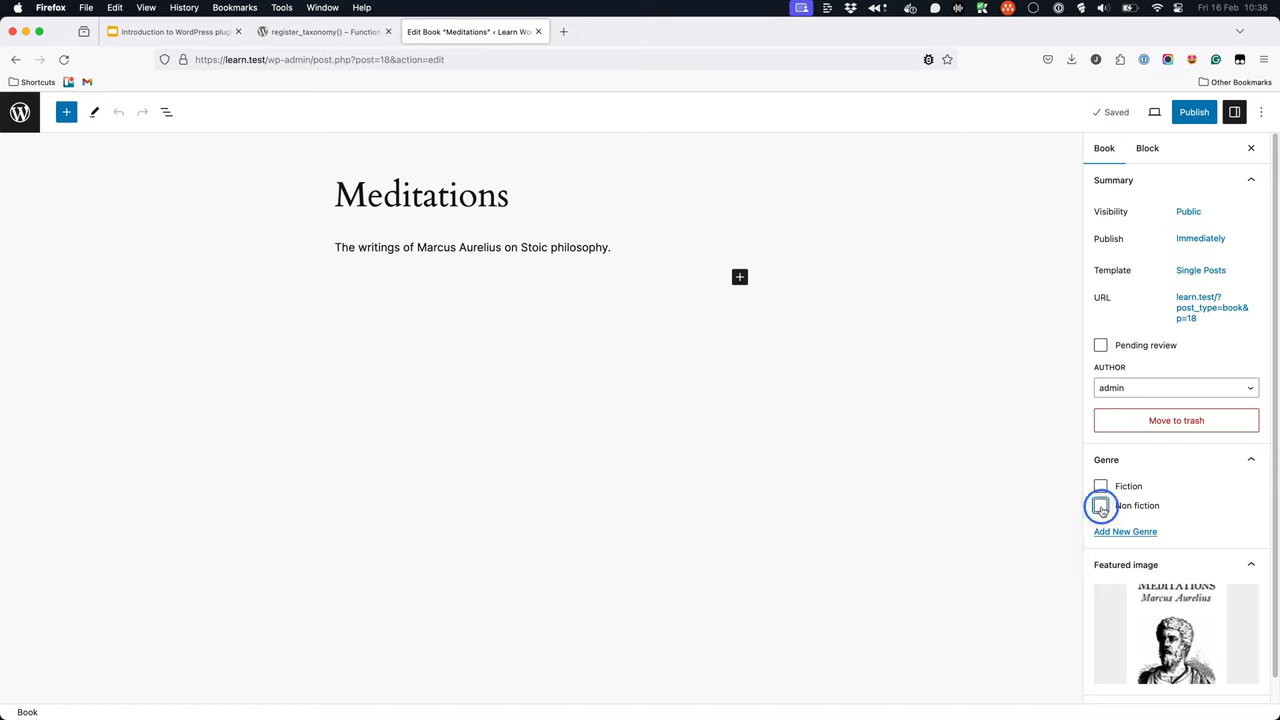
click(1187, 118)
click(1163, 116)
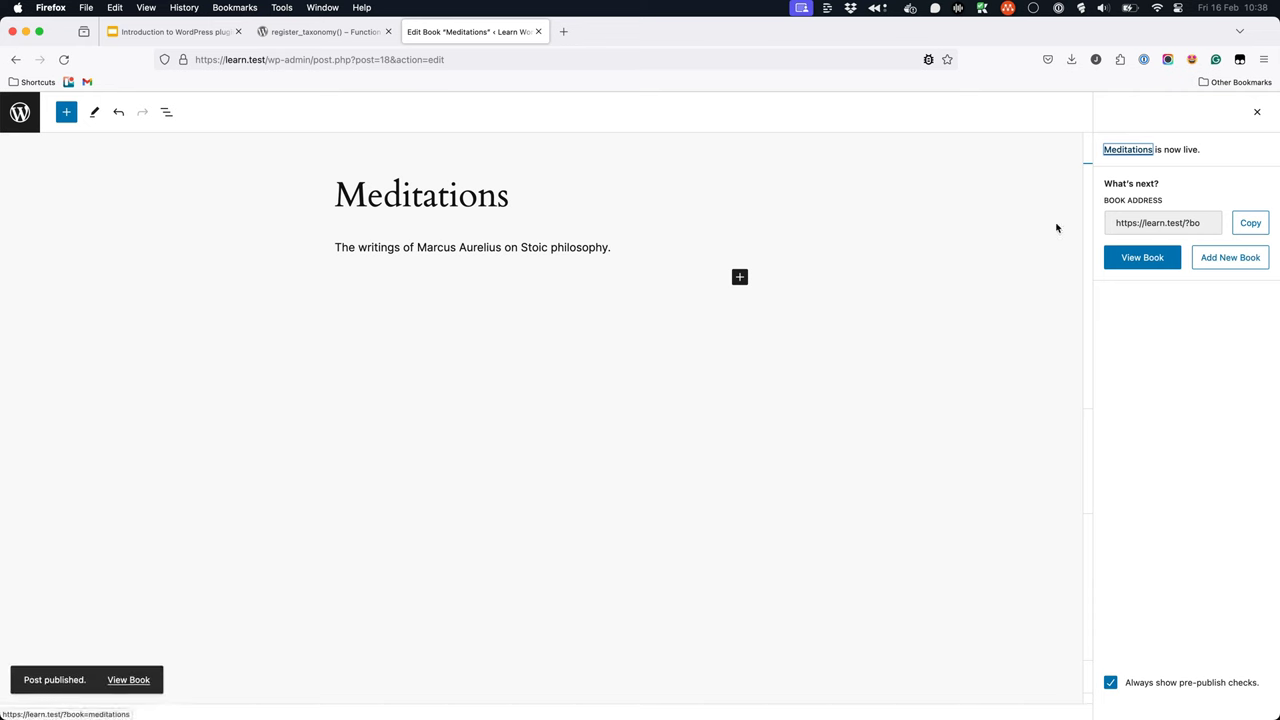